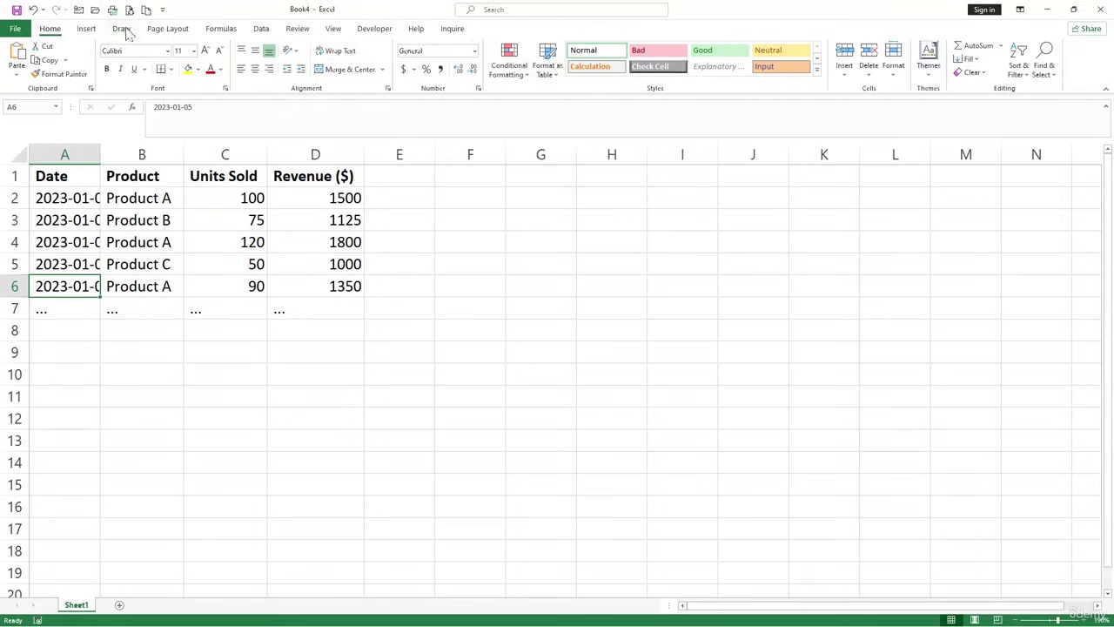
Try to sort the sales data by the Product column from A to Z.
left_click(263, 28)
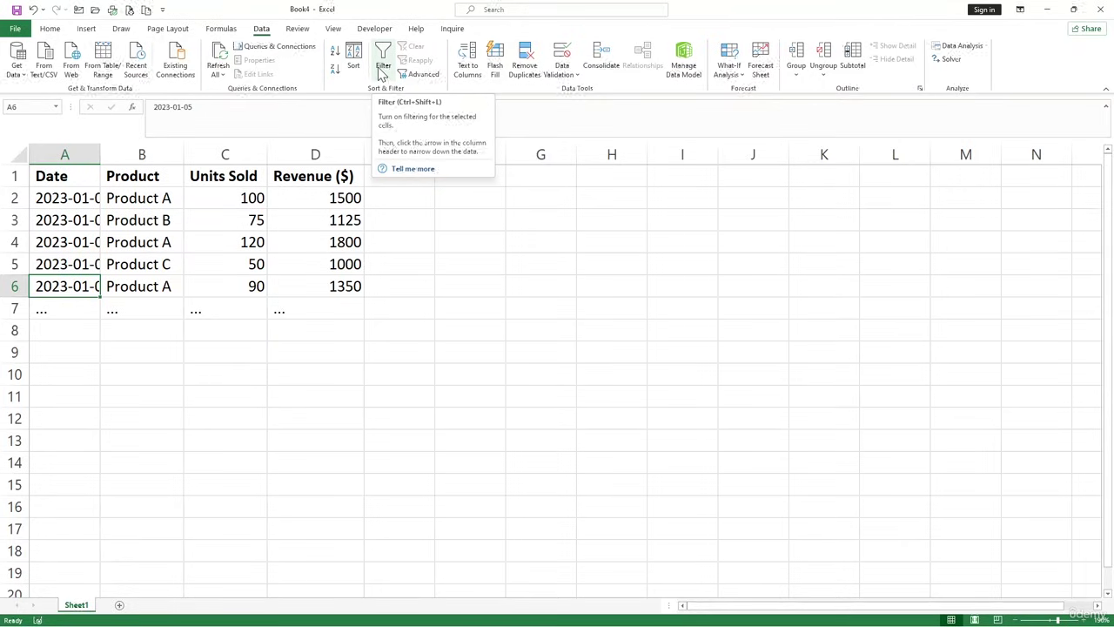
left_click(358, 70)
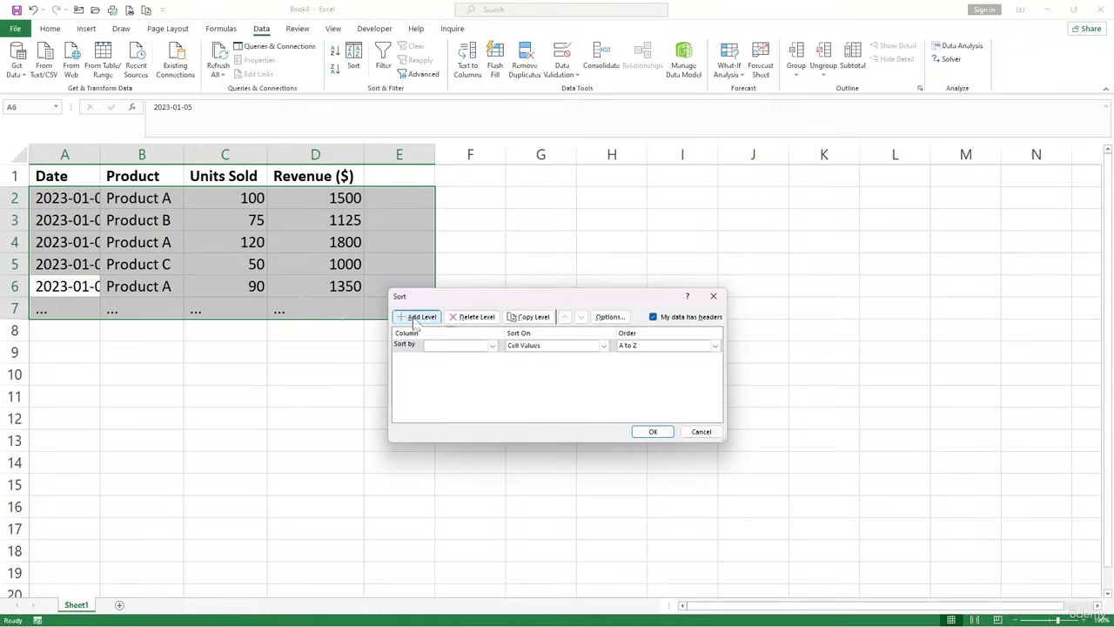
left_click(492, 345)
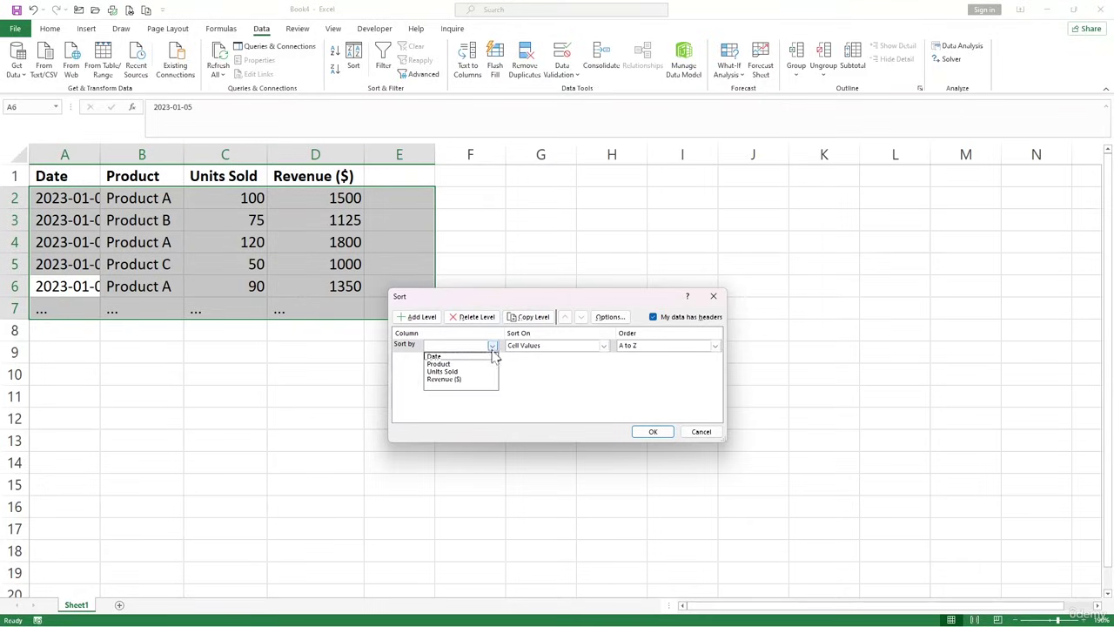
left_click(446, 364)
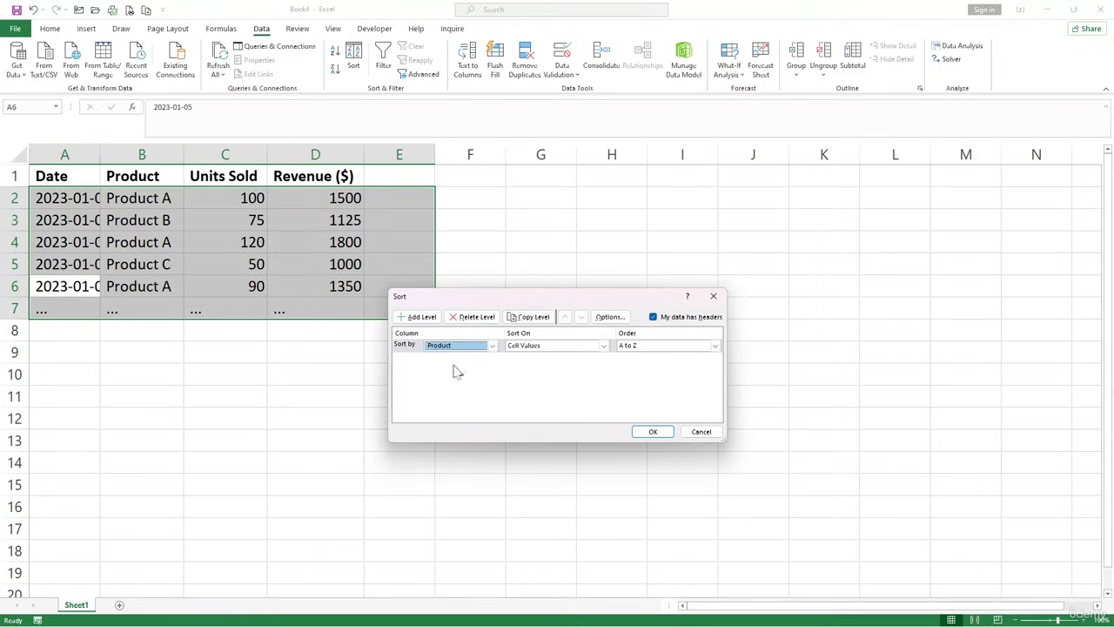
left_click(649, 431)
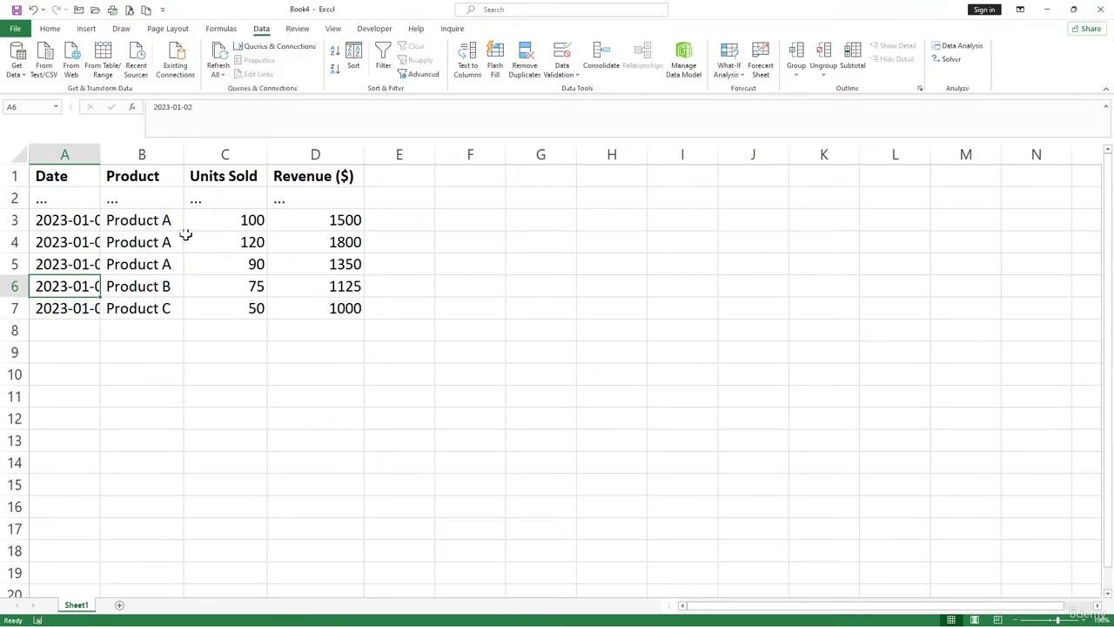
key("ctrl+z")
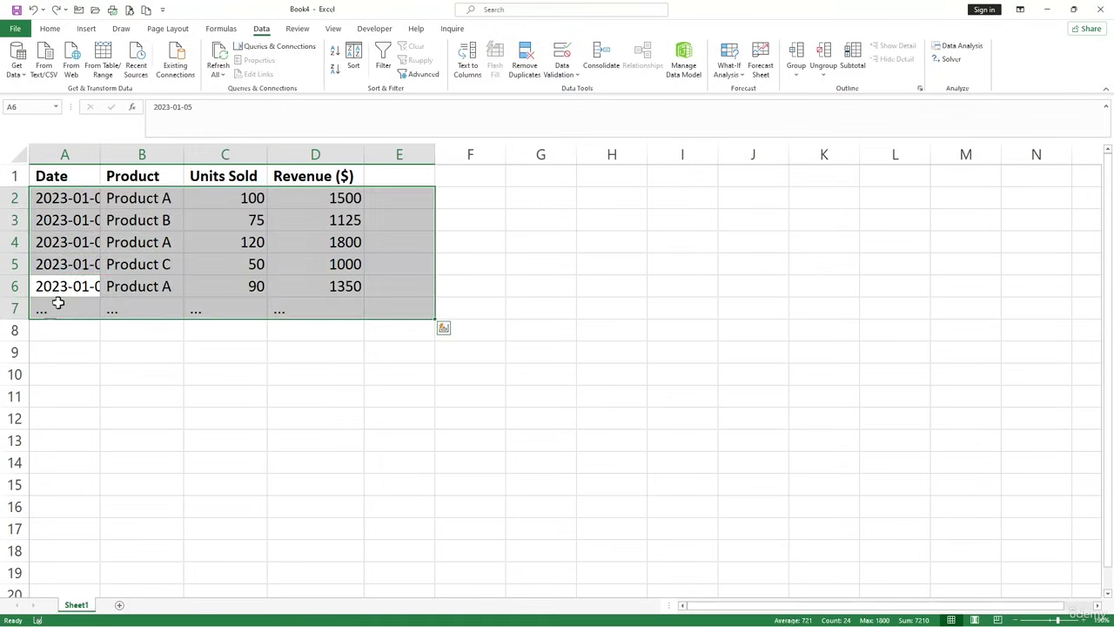
Delete row 7, which holds only the ellipsis placeholders below the sales data.
left_click(12, 310)
right_click(19, 312)
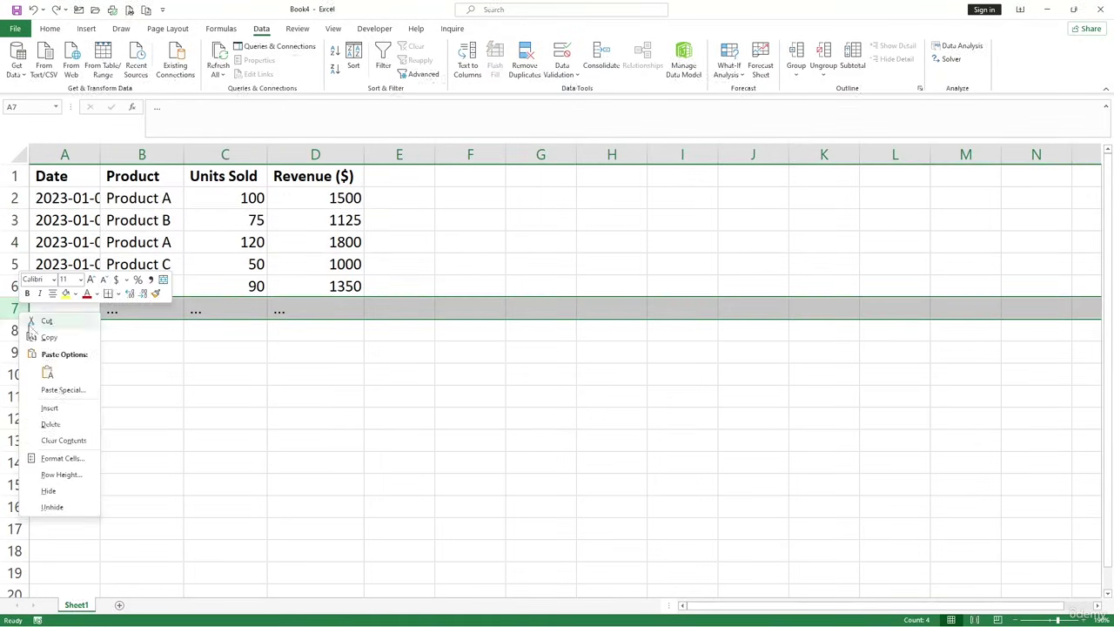
left_click(54, 424)
left_click(192, 419)
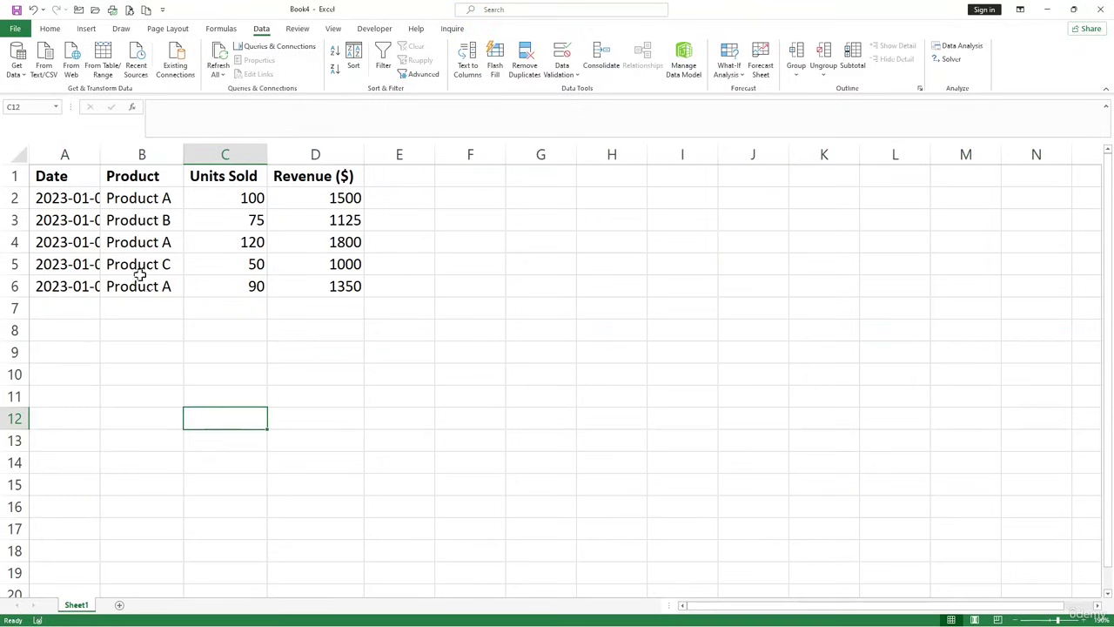
Auto-fit the width of column A to show the full dates.
double_click(100, 153)
left_click(99, 154)
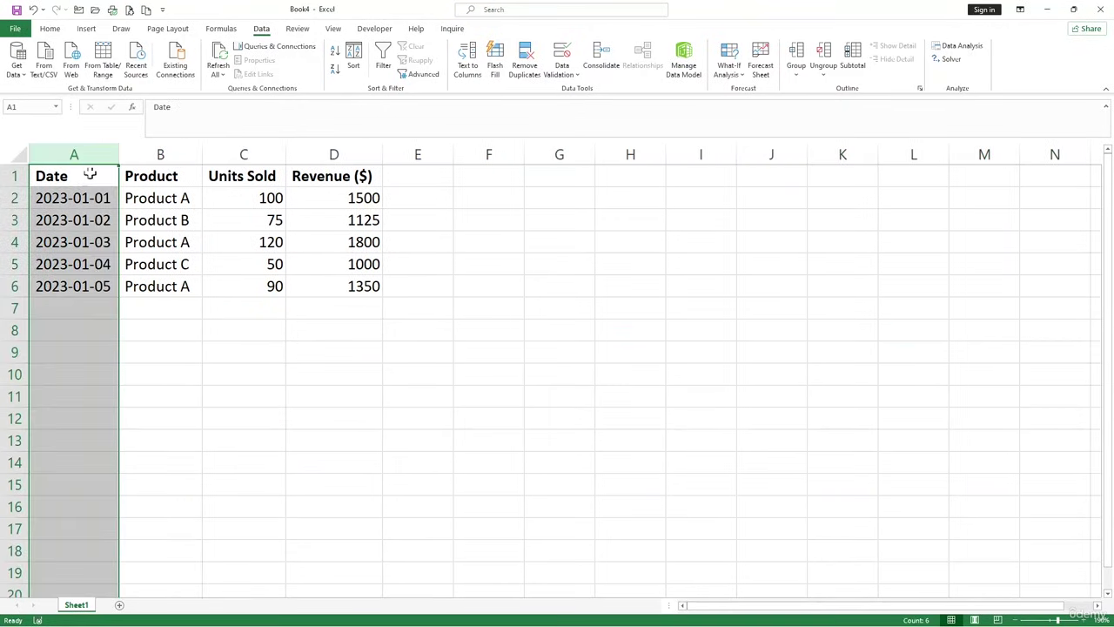
left_click(79, 195)
Sort the sales data by the Product column on cell values, in A to Z order.
left_click(191, 243)
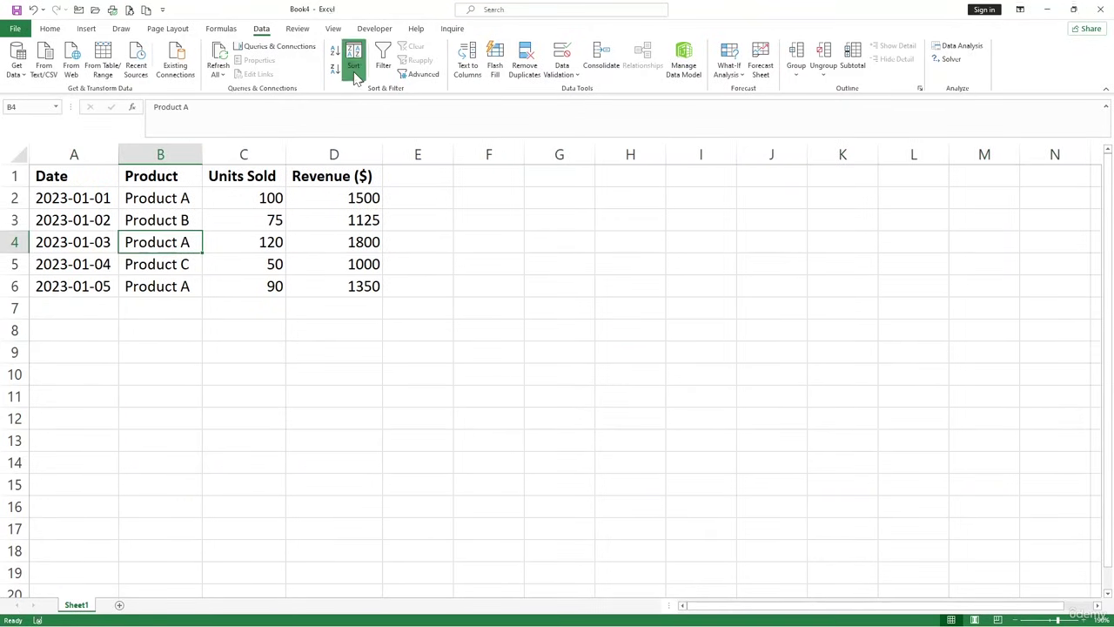
left_click(353, 66)
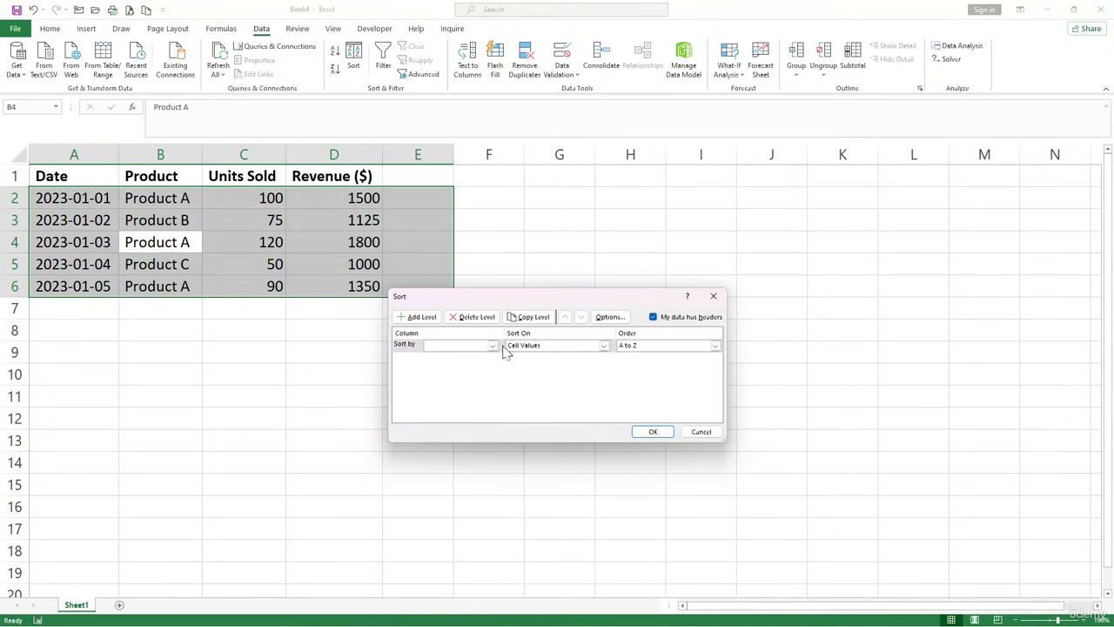
left_click(492, 346)
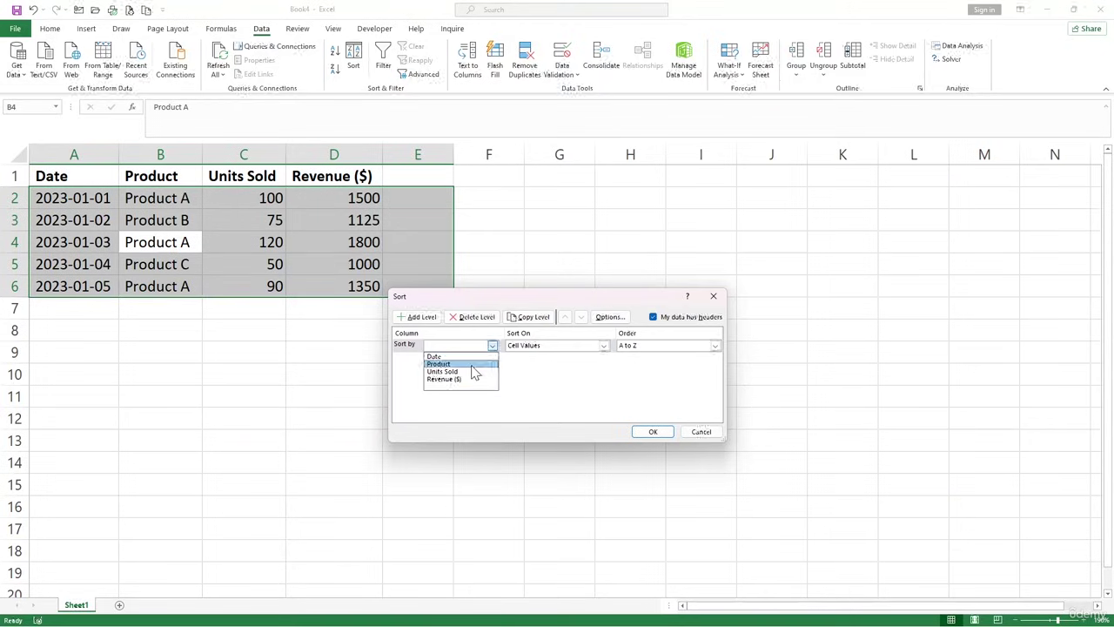
left_click(471, 364)
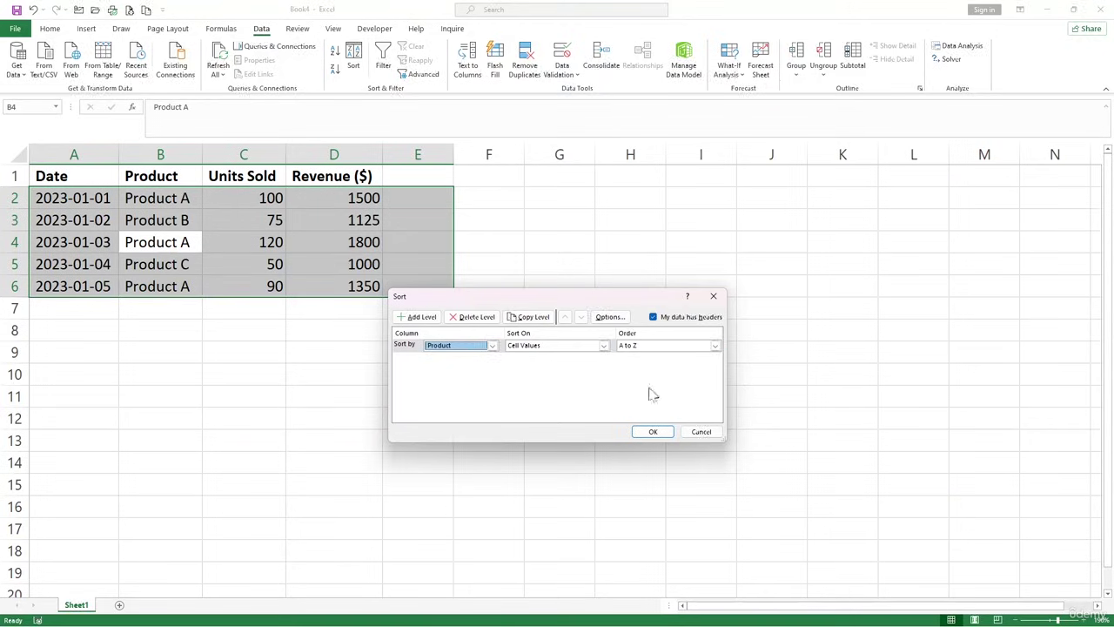
left_click(654, 432)
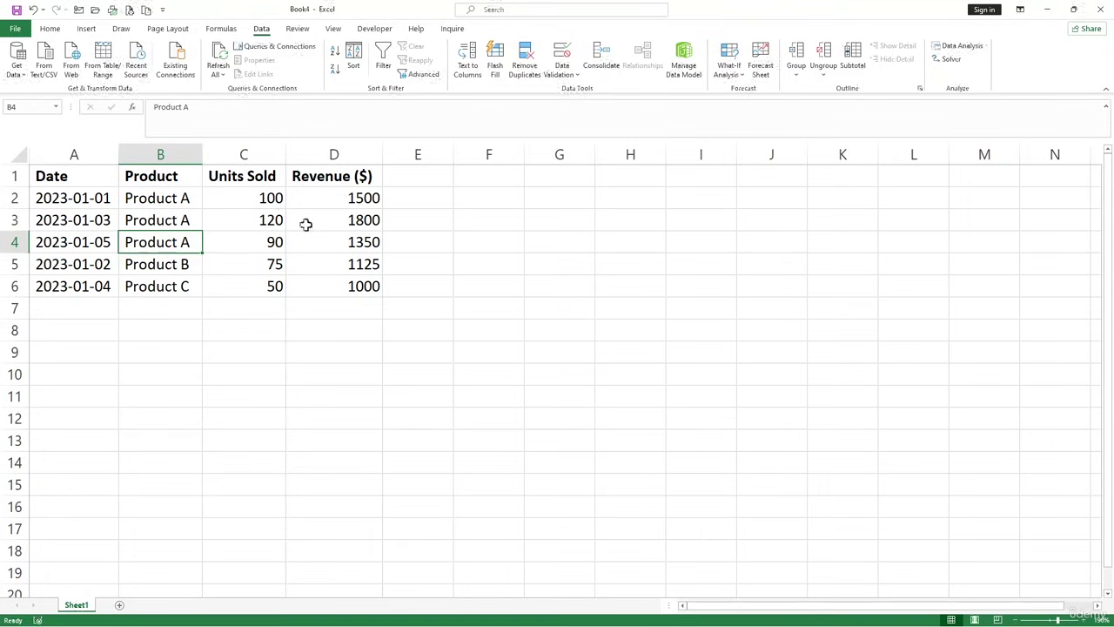
Turn on filtering for the header row of the sales data.
left_click(336, 256)
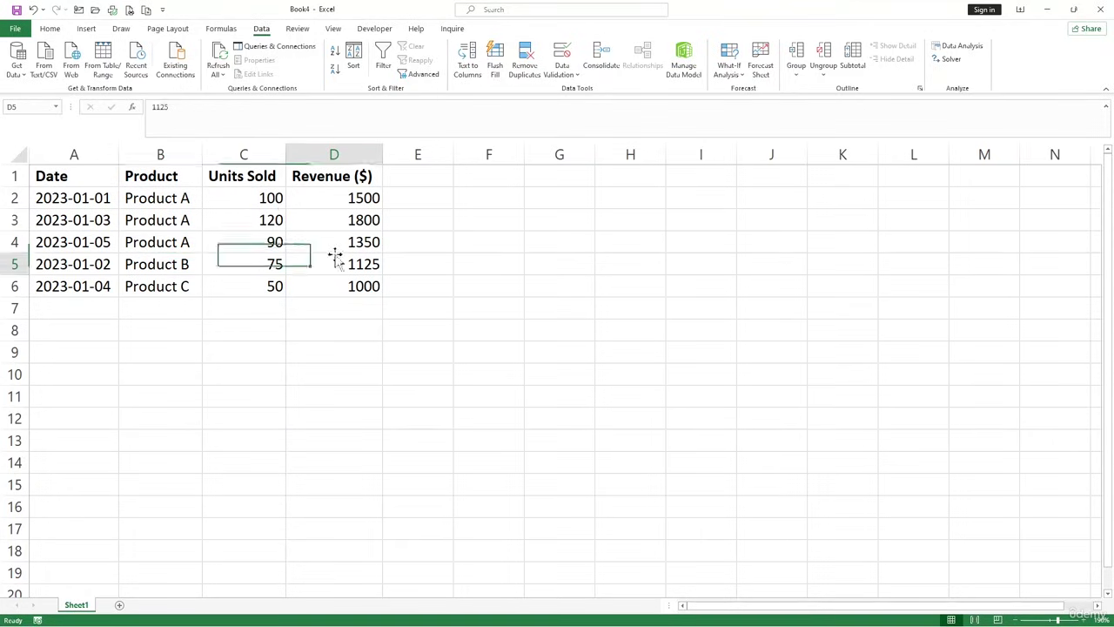
left_click(386, 70)
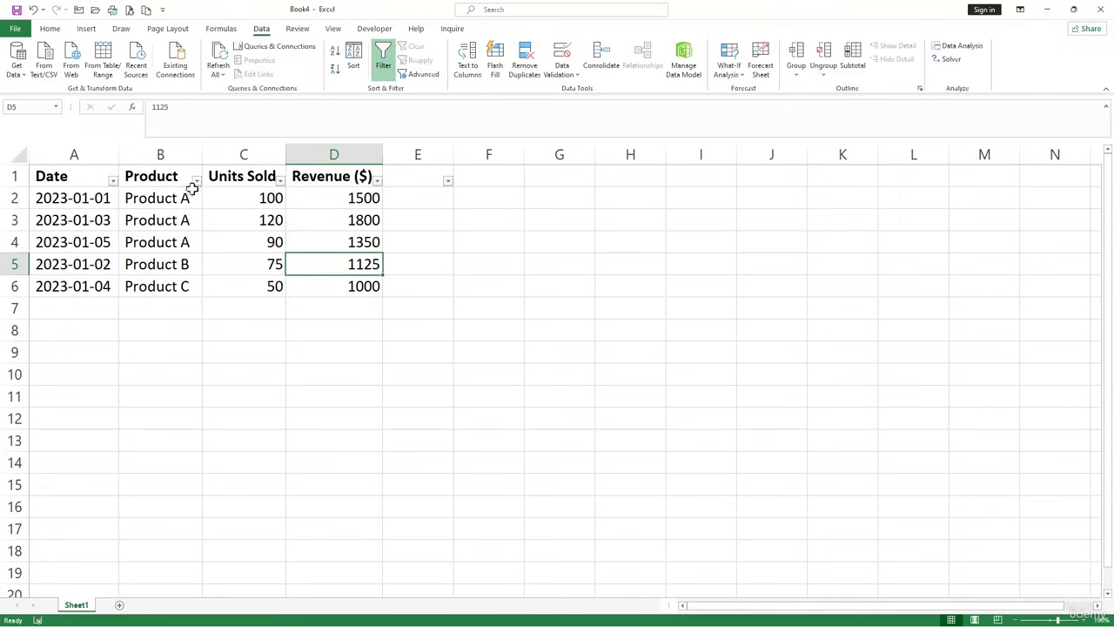
left_click(358, 242)
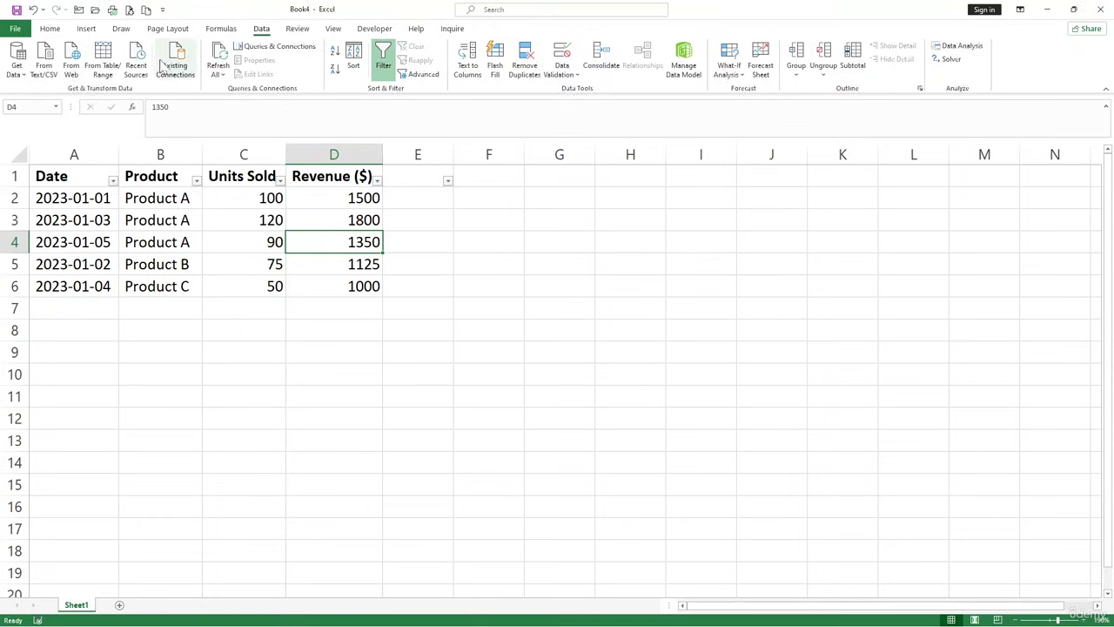
Create a PivotTable from the range A1:E6 and place it on the existing worksheet at cell G1.
left_click(253, 223)
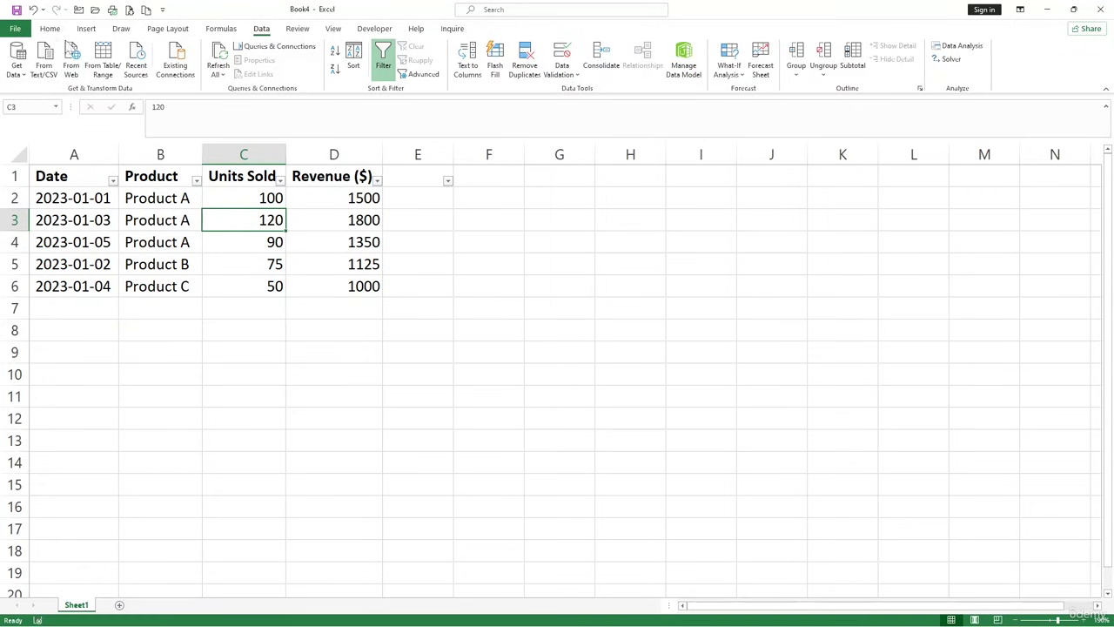
left_click(87, 29)
left_click(27, 62)
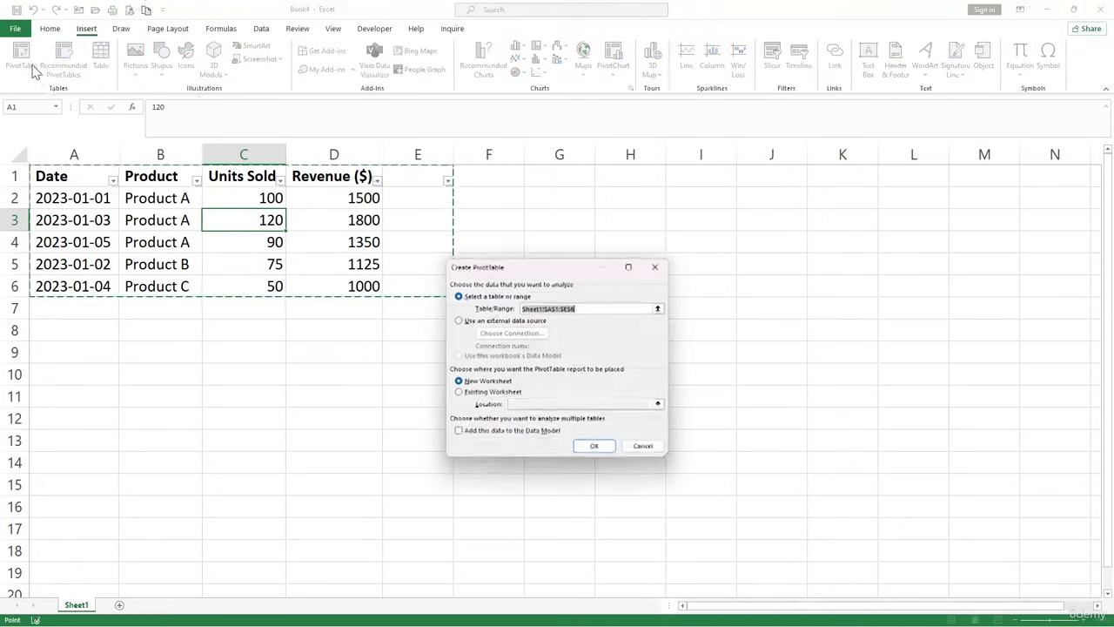
left_click(478, 398)
left_click(563, 178)
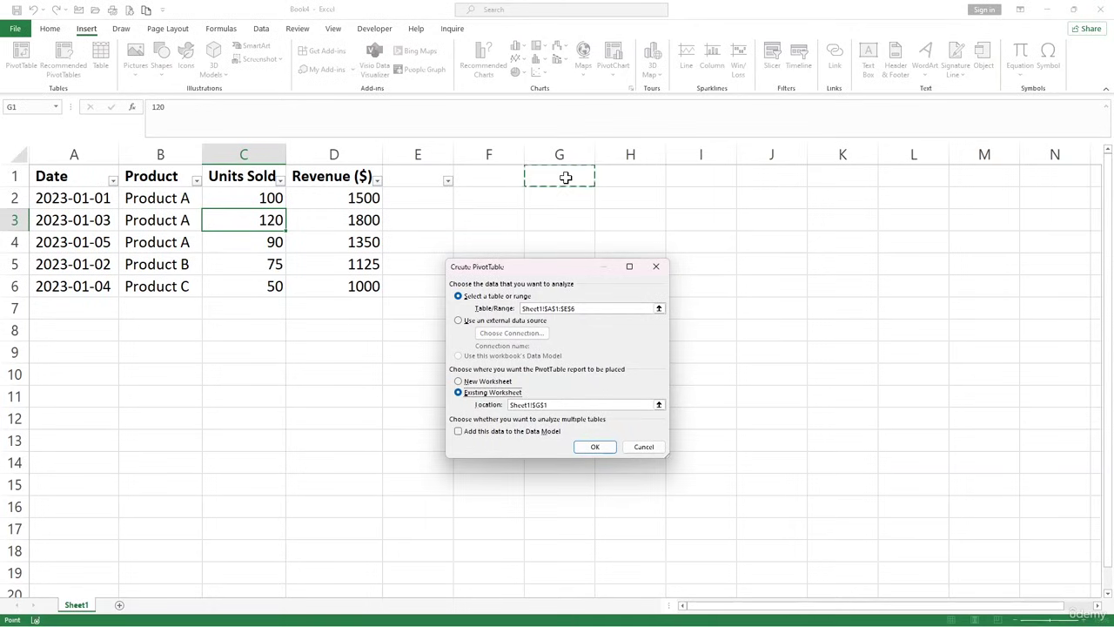
left_click(605, 446)
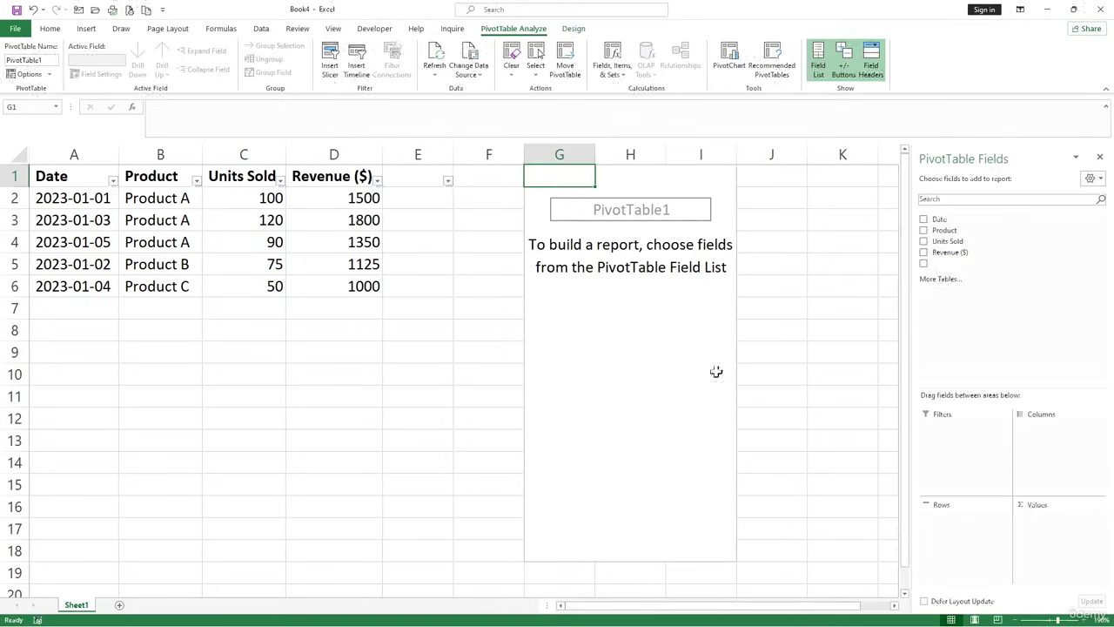
Build the PivotTable report with Product as rows and the sum of Revenue ($) as values.
left_click(925, 230)
left_click(924, 252)
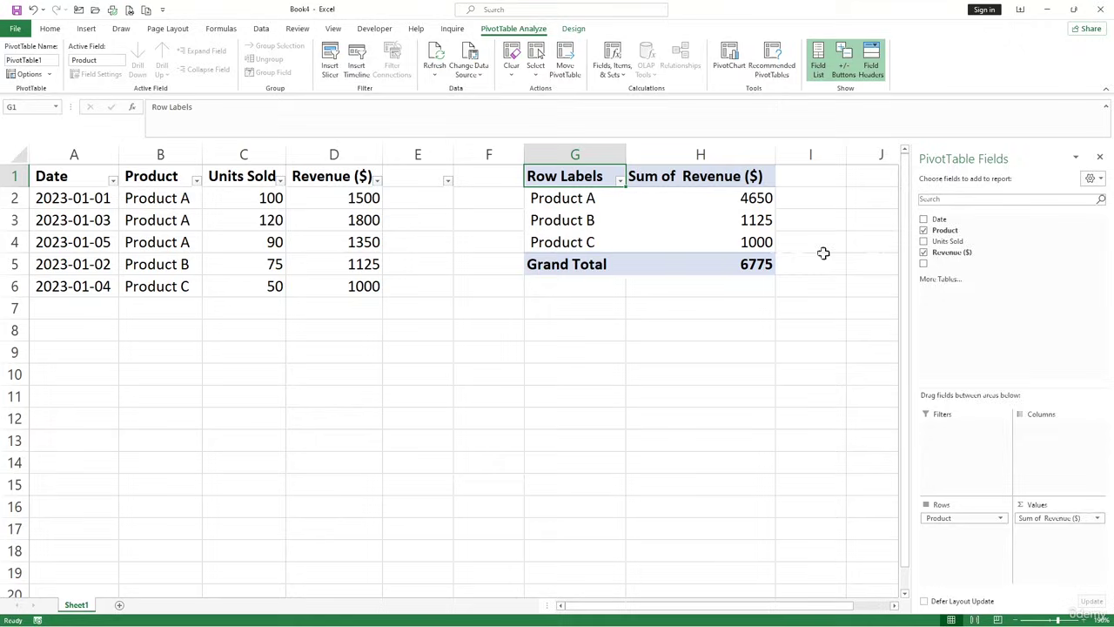
left_click(731, 311)
left_click(630, 218)
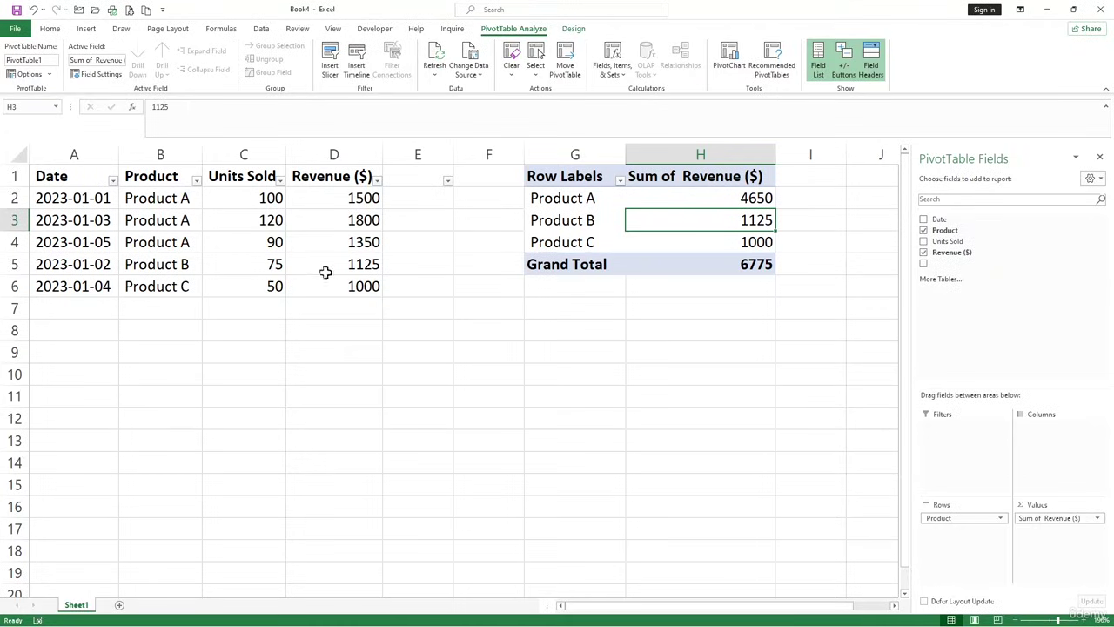
View the Scenario Manager among the What-If Analysis tools and close it without adding a scenario.
left_click(249, 246)
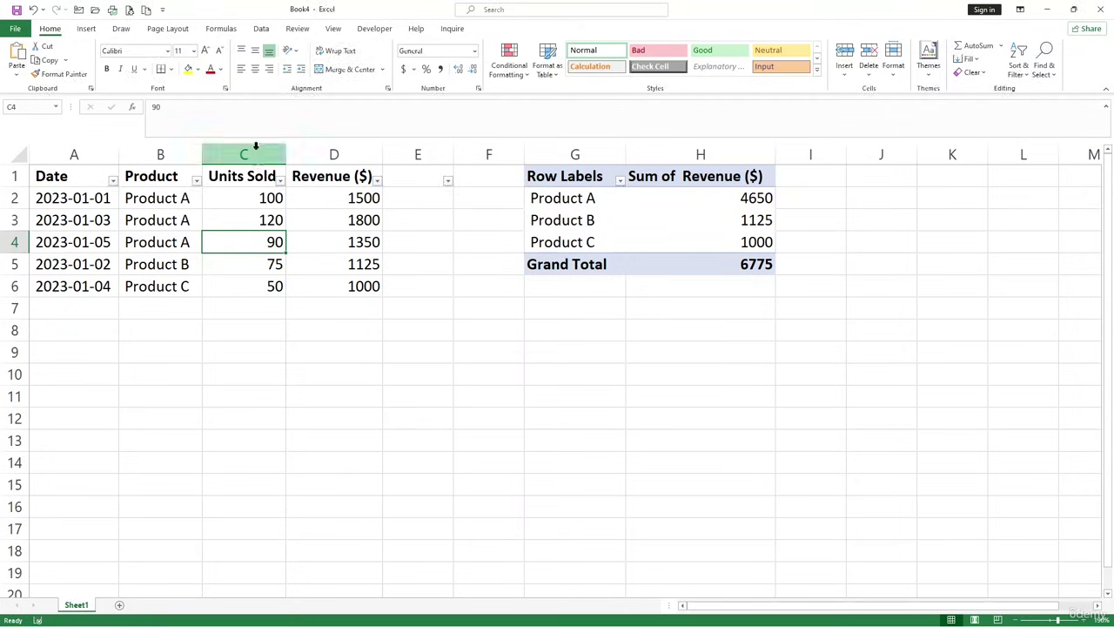
left_click(263, 29)
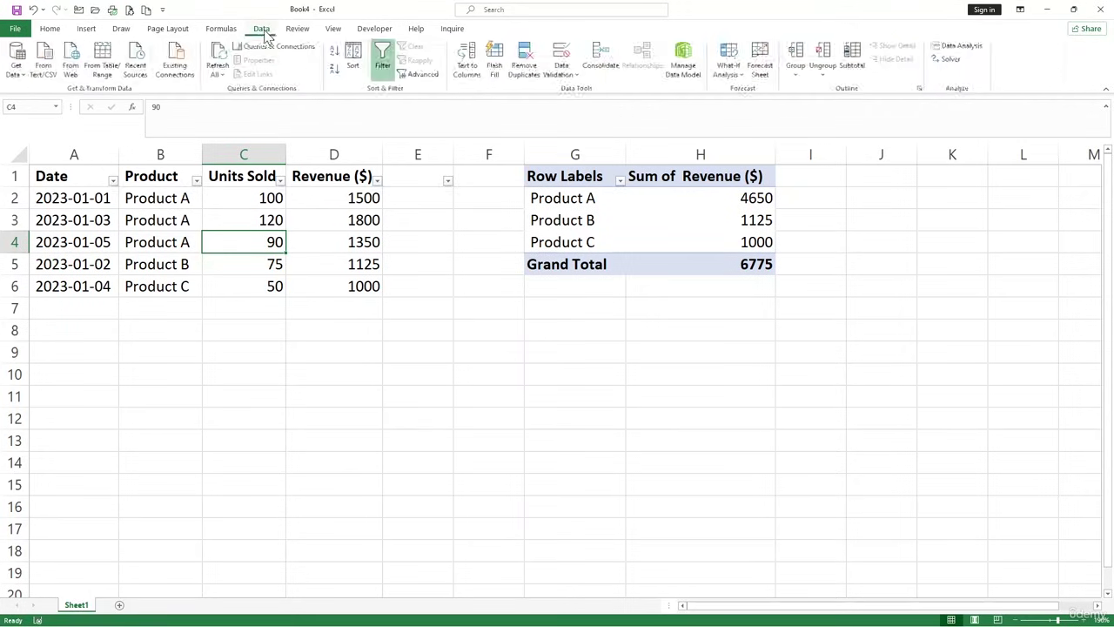
left_click(733, 75)
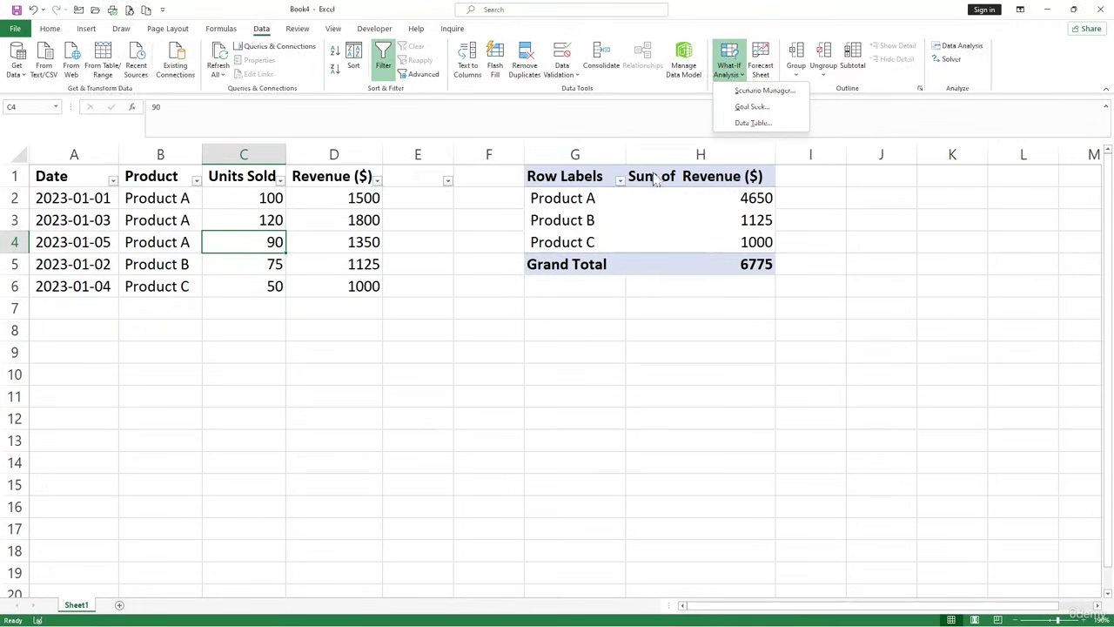
left_click(750, 92)
left_click(655, 261)
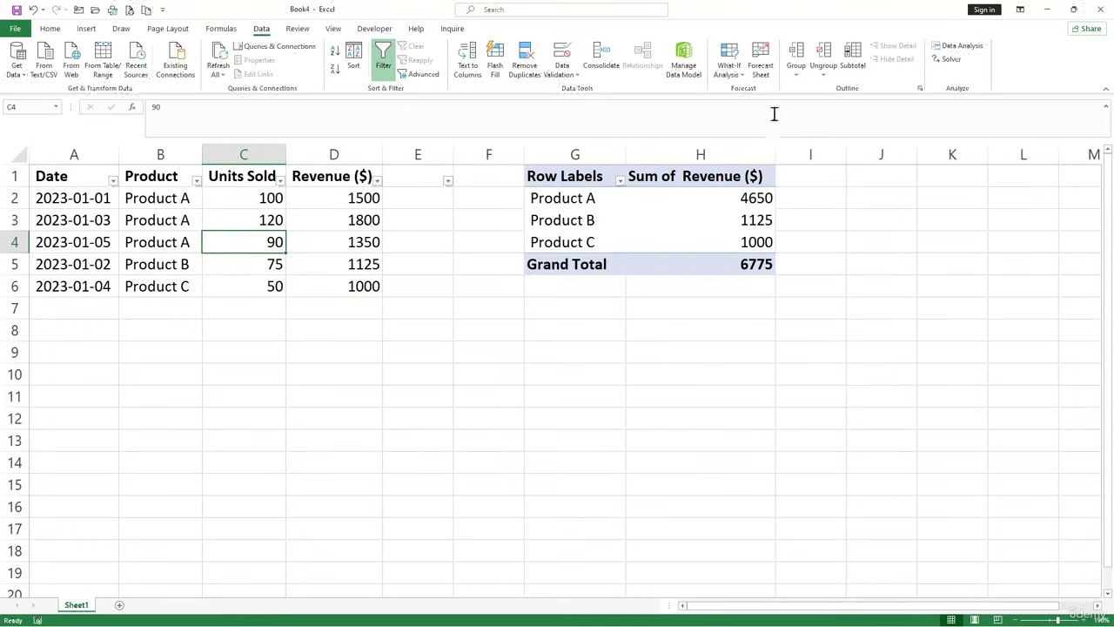
View the Goal Seek and Data Table dialogs of What-If Analysis, closing each without entering anything.
left_click(735, 77)
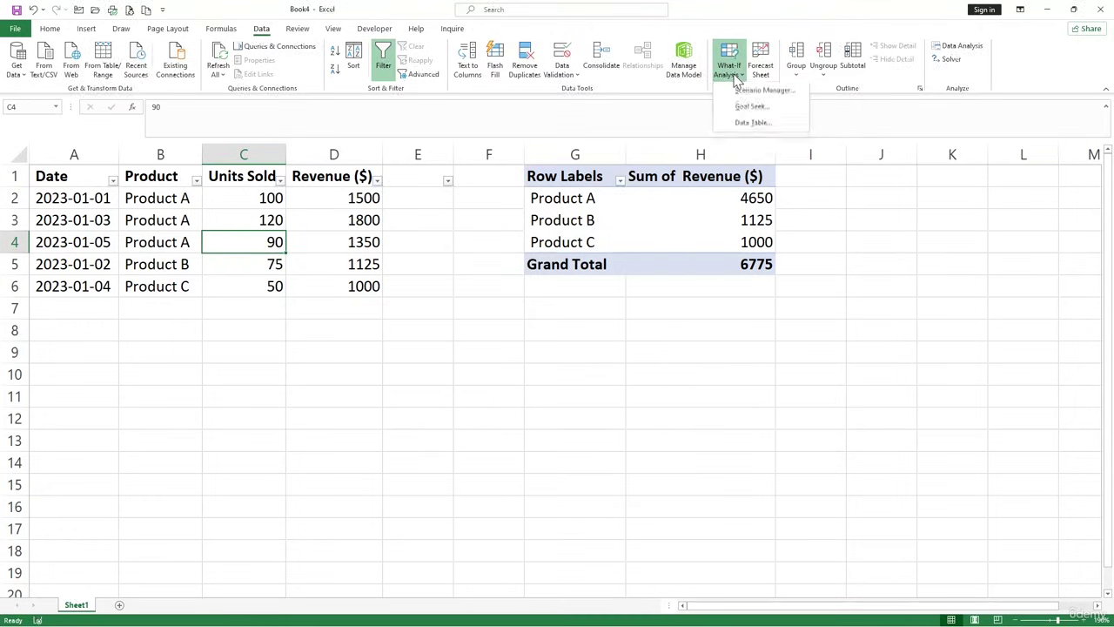
left_click(740, 107)
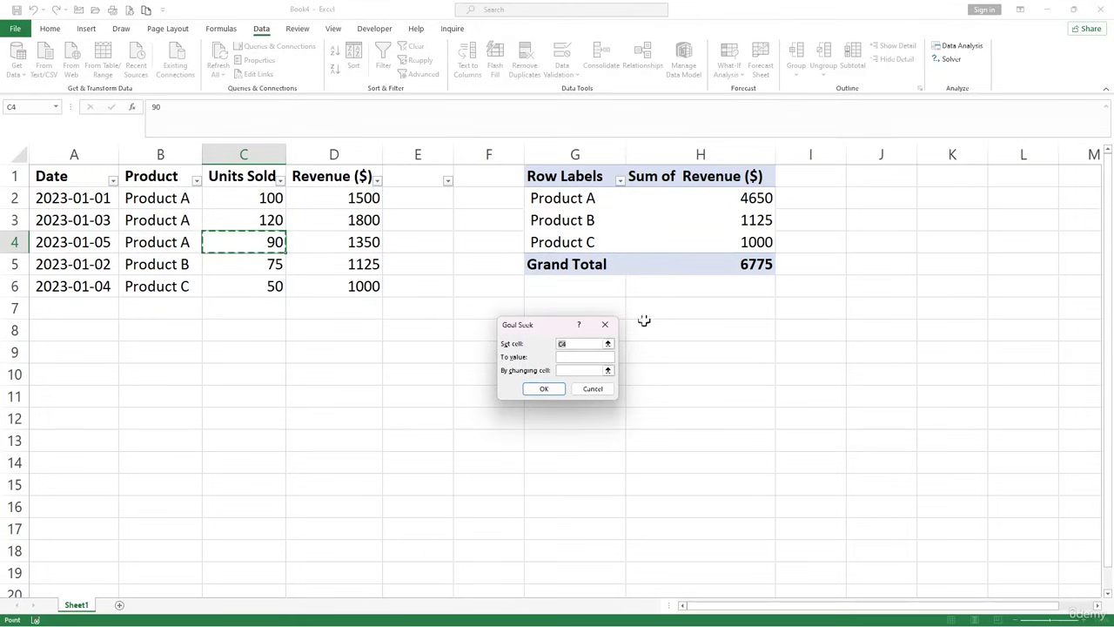
left_click(605, 324)
left_click(736, 77)
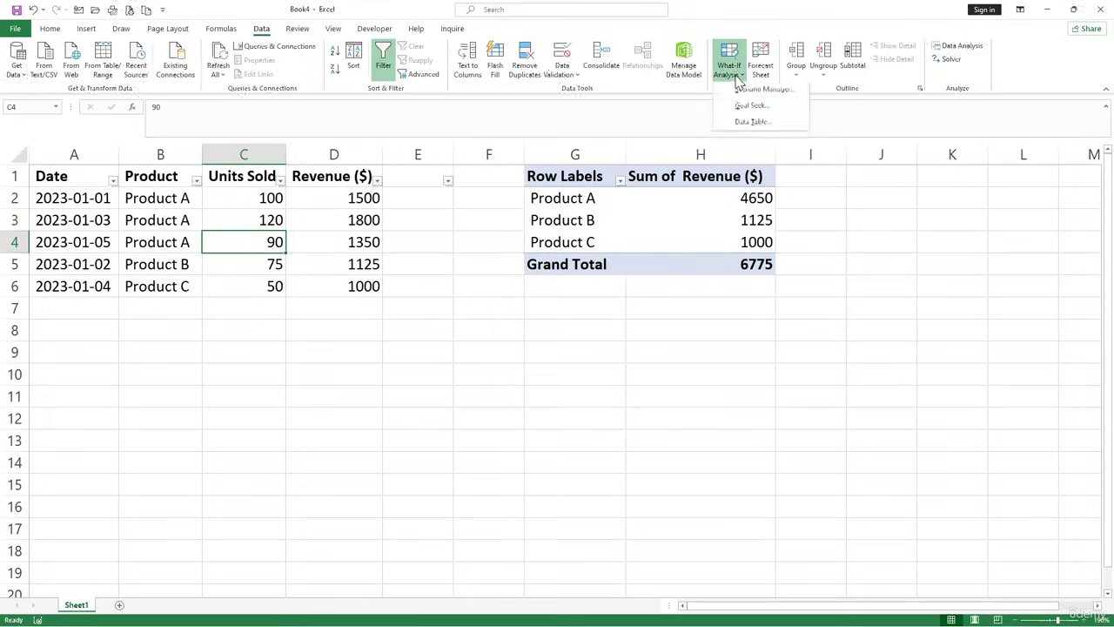
left_click(738, 124)
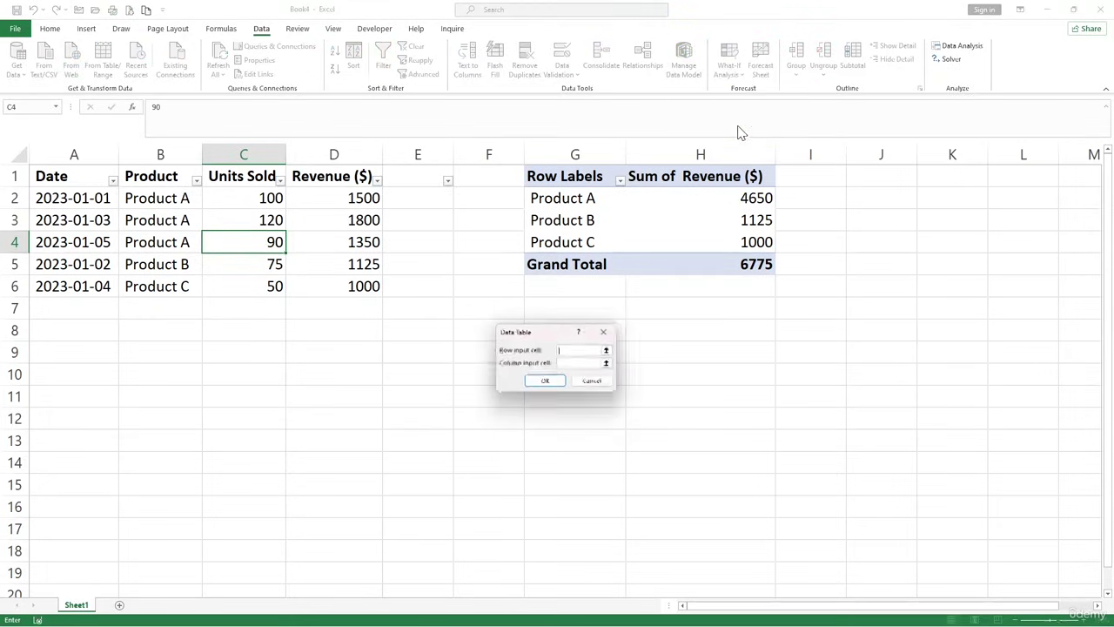
left_click(608, 332)
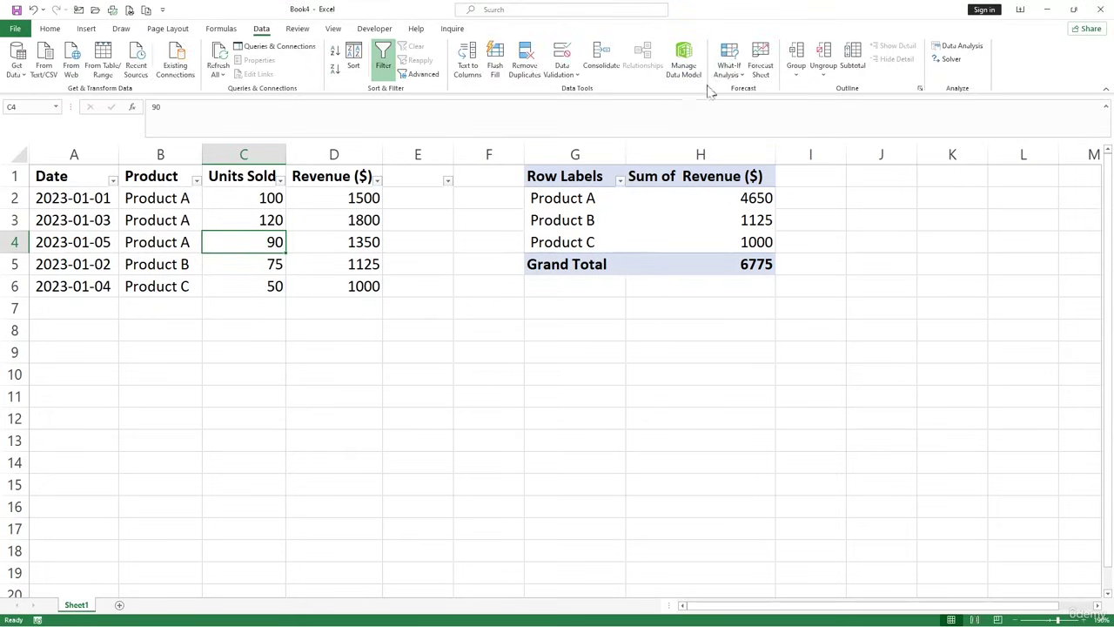
View the Forecast Sheet dialog for the sales data and the Solver parameters for cell H7, closing both unused.
left_click(768, 79)
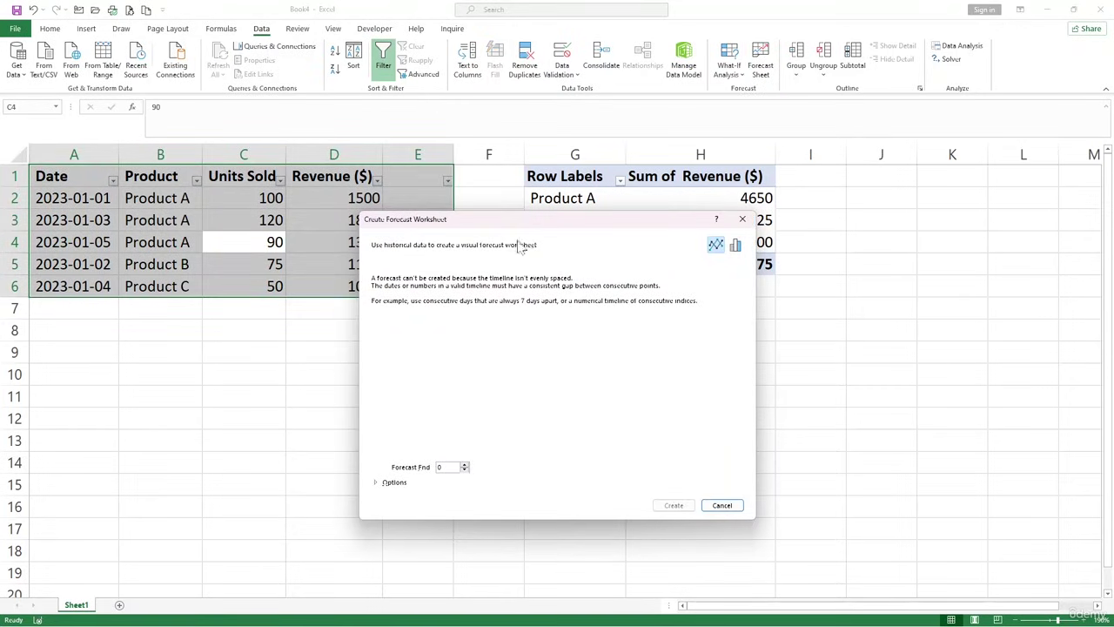
left_click(742, 218)
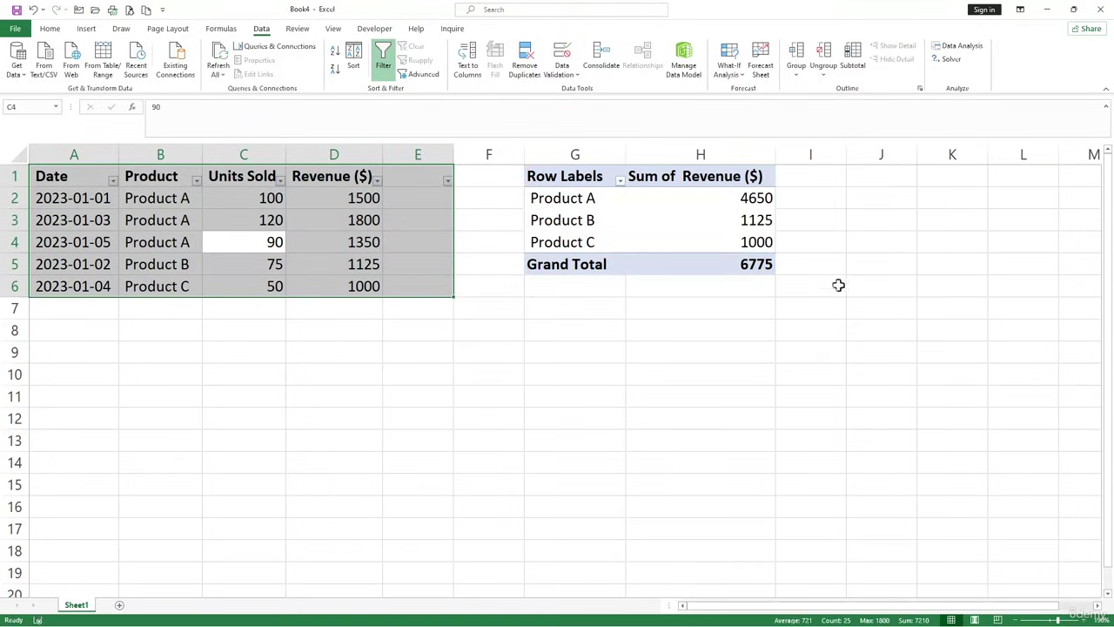
left_click(758, 315)
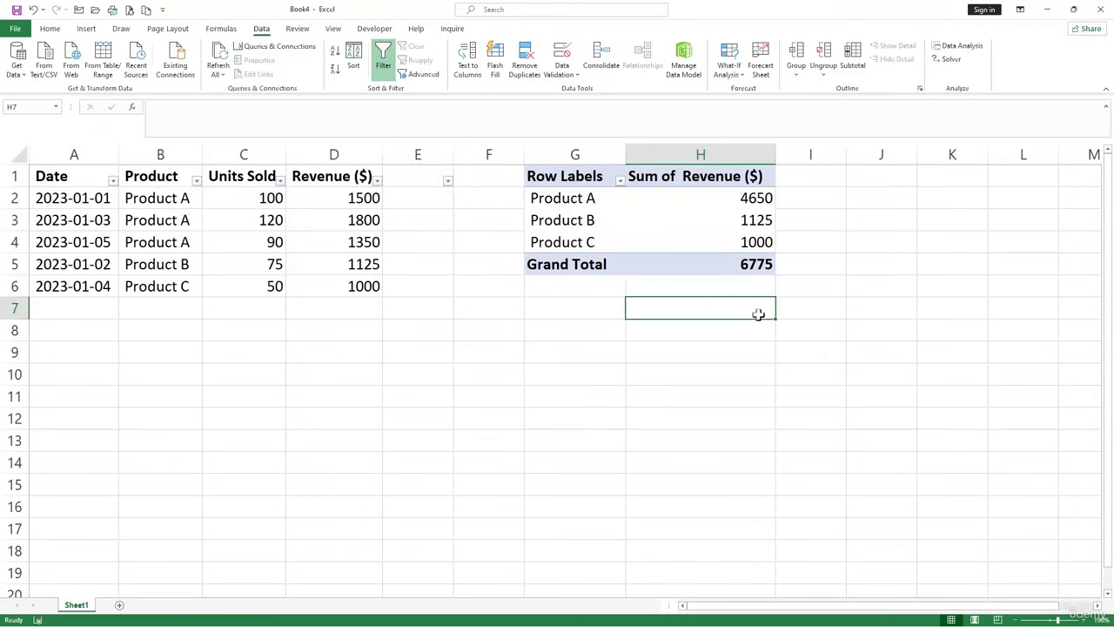
left_click(952, 61)
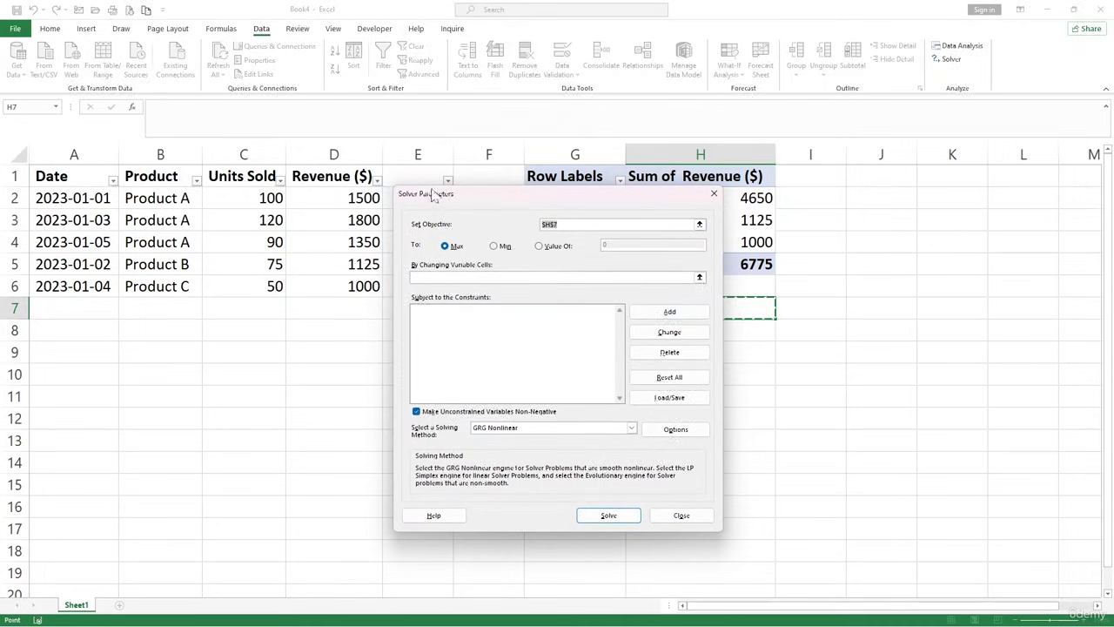
left_click(714, 193)
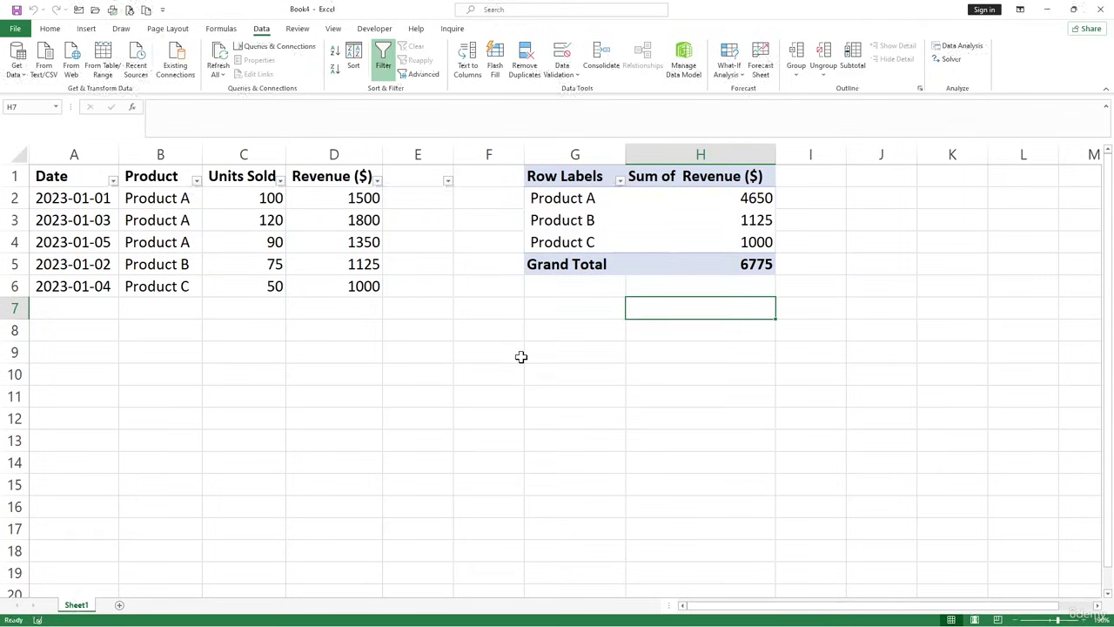